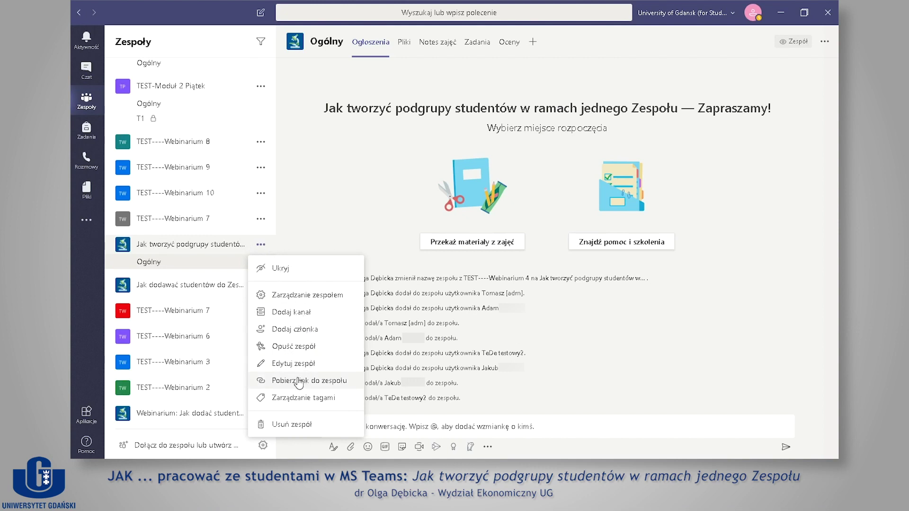
# - Create a private channel named Test 2 in the team "Jak tworzyć podgrupy studentów w ramach jednego Zespołu"
pyautogui.click(289, 314)
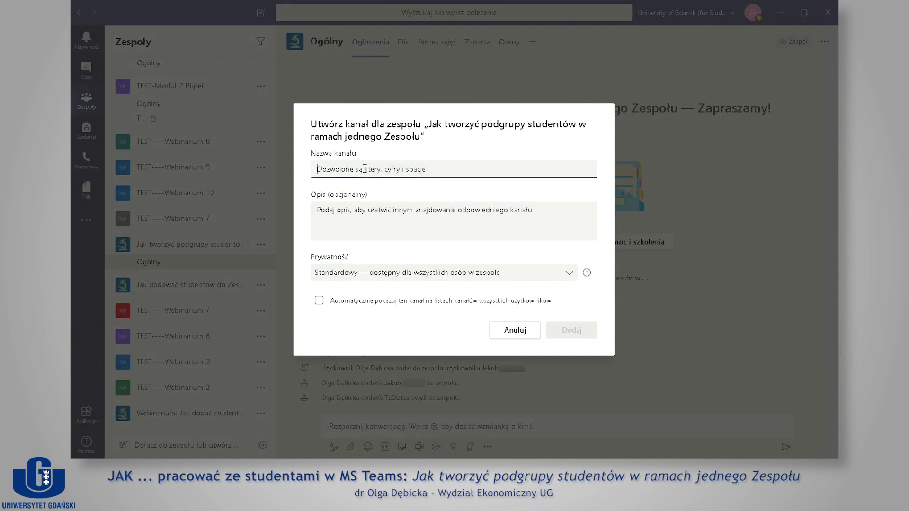
pyautogui.write('Test 2')
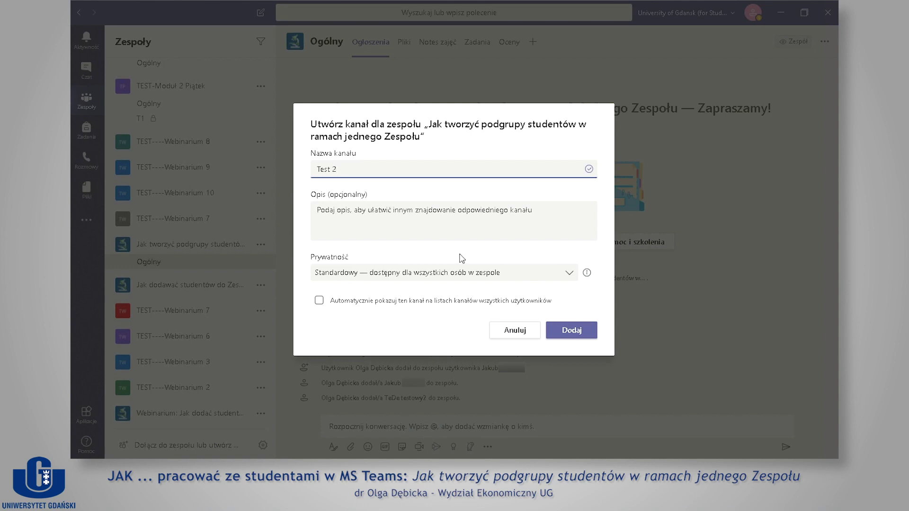
pyautogui.click(568, 277)
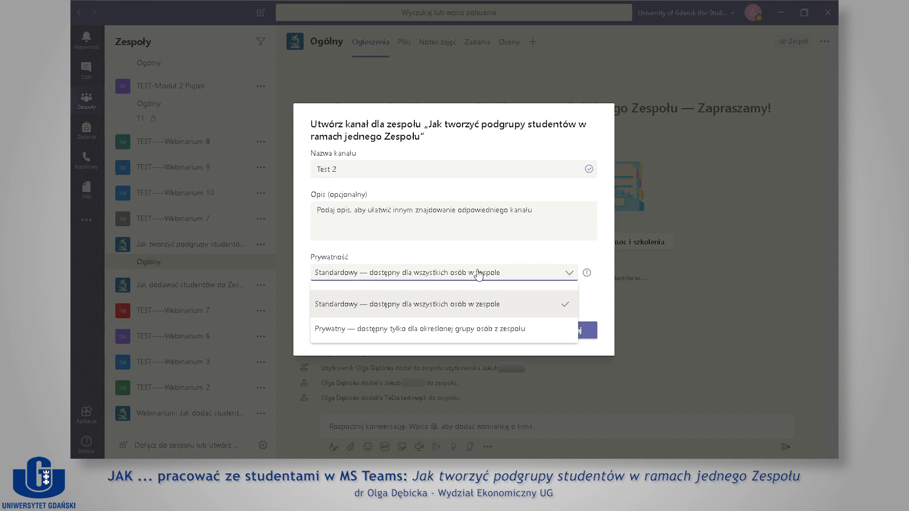
pyautogui.click(387, 331)
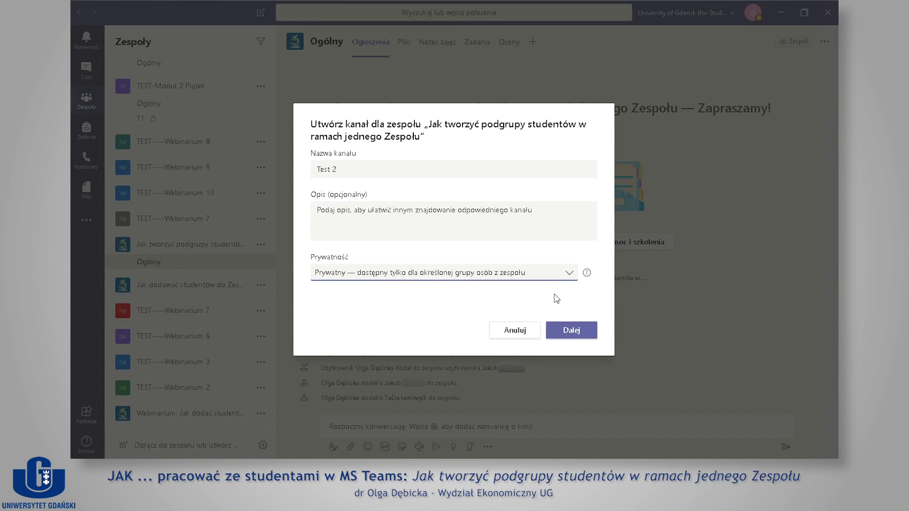
pyautogui.click(573, 335)
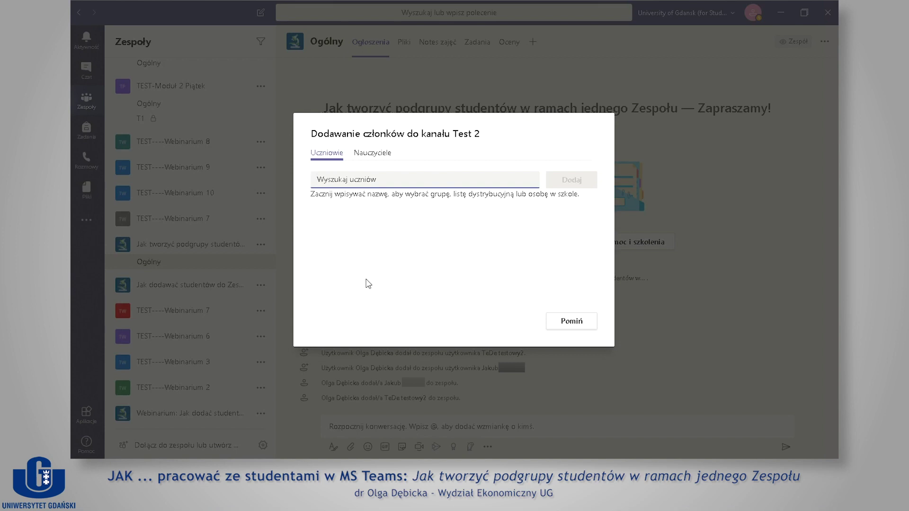
# - Add the first suggested student for "t" to the Test 2 channel and finish its member setup
pyautogui.write('t')
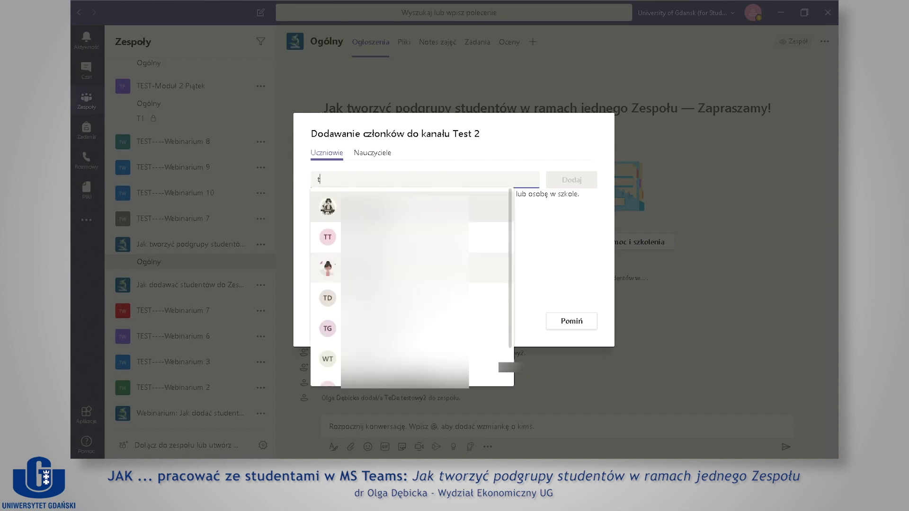
pyautogui.click(399, 210)
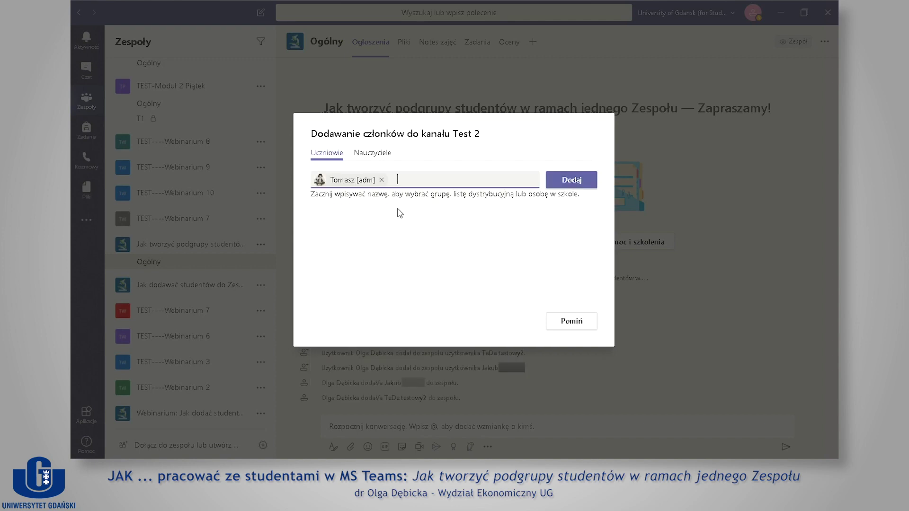
pyautogui.click(570, 182)
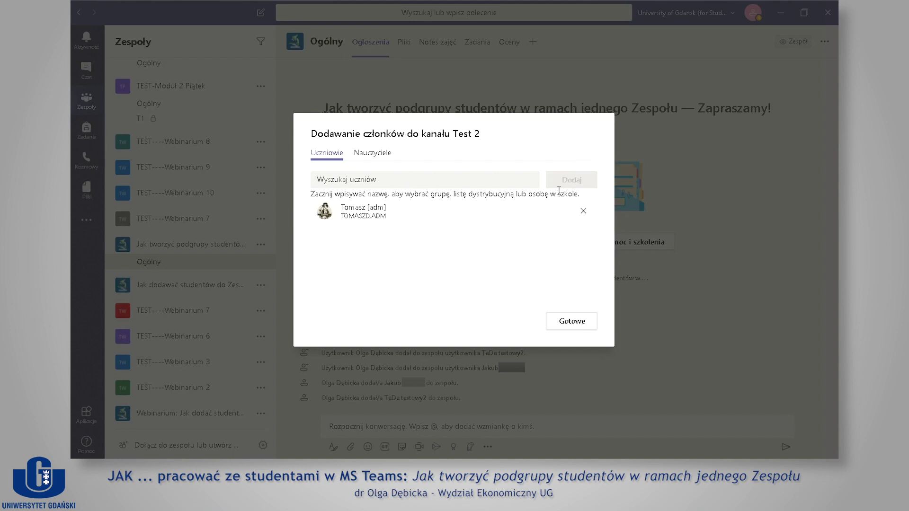
pyautogui.click(571, 322)
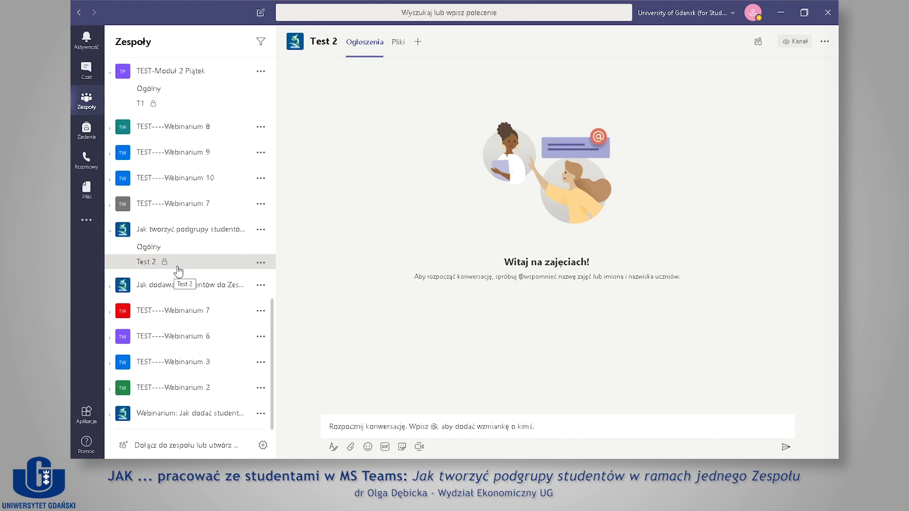
# - Manage the Test 2 channel, list its members and guests, and add the other student found with "ad" as a member
pyautogui.click(262, 263)
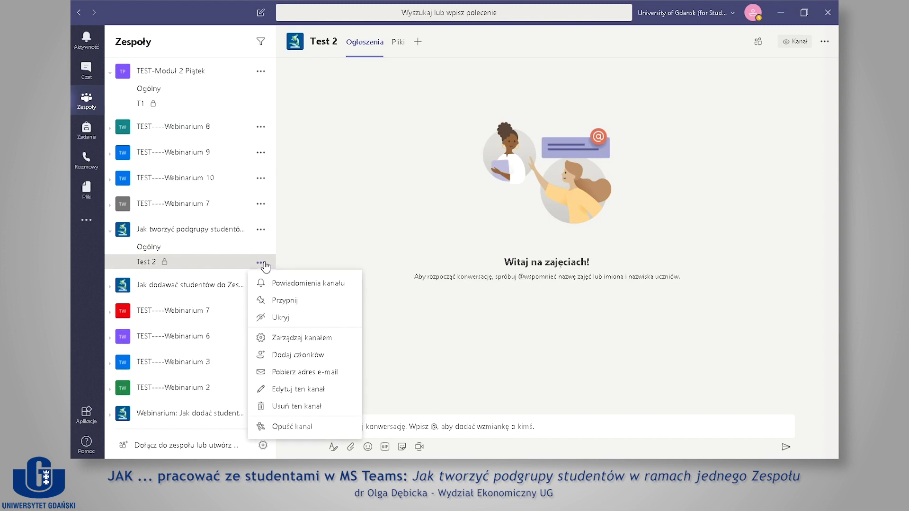
pyautogui.click(282, 342)
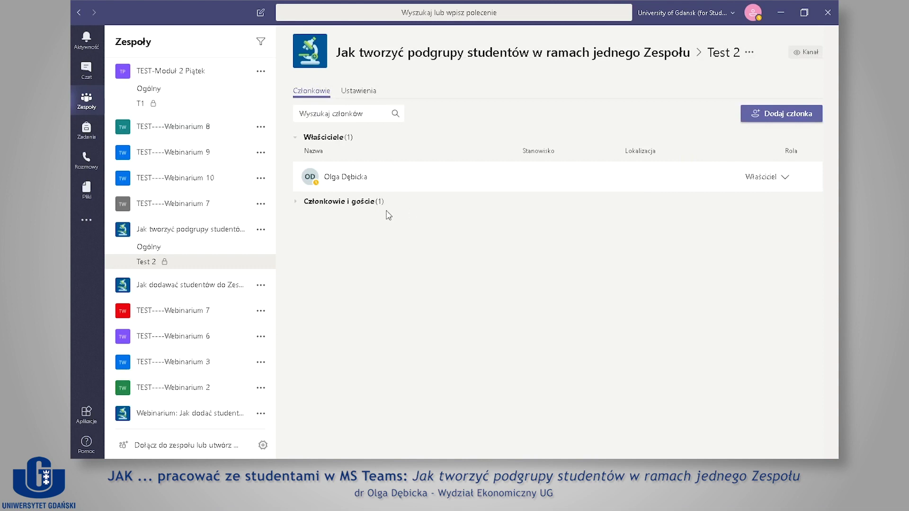
pyautogui.click(363, 205)
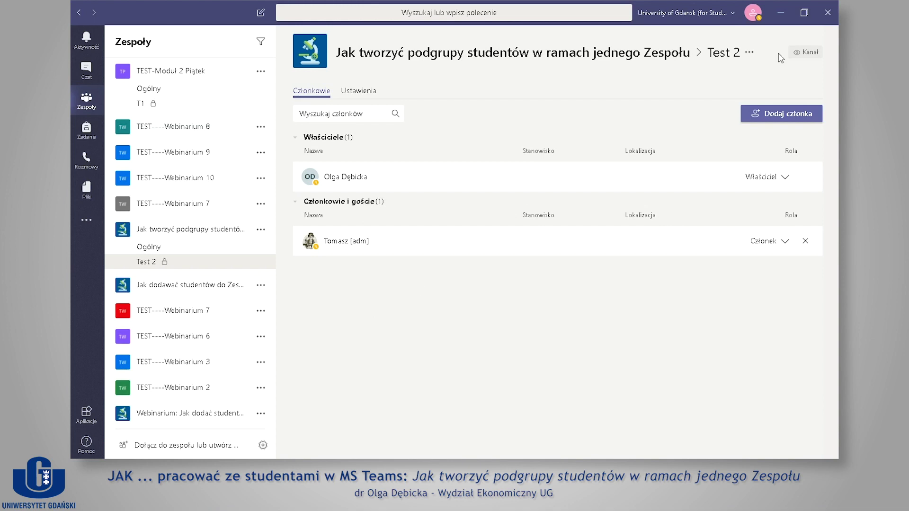
pyautogui.click(763, 115)
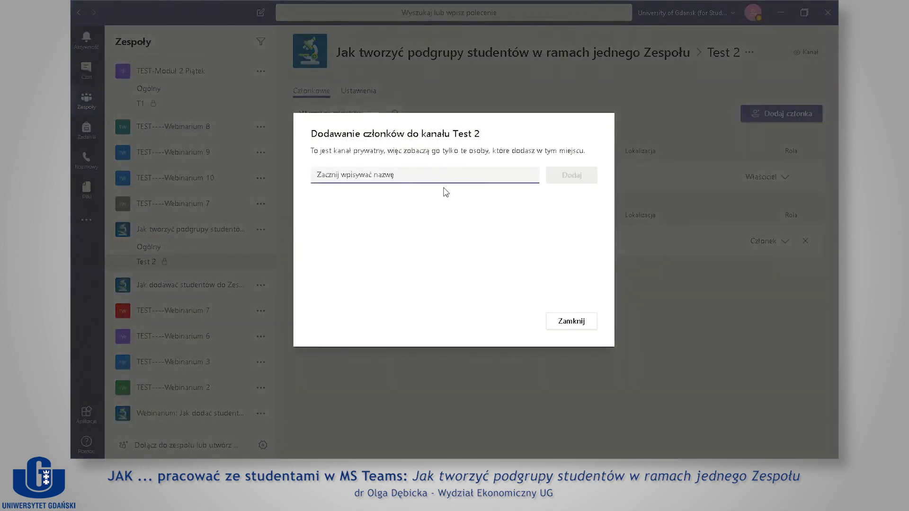
pyautogui.write('ad')
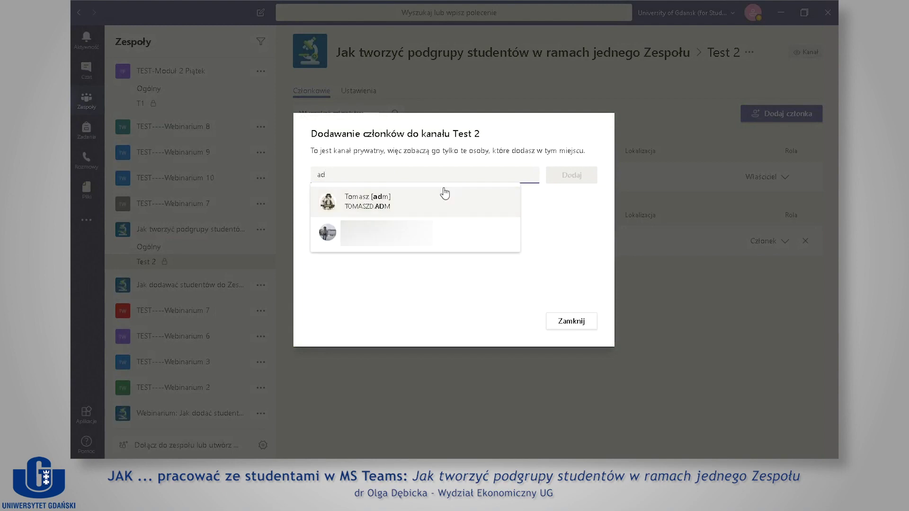
pyautogui.press('Return')
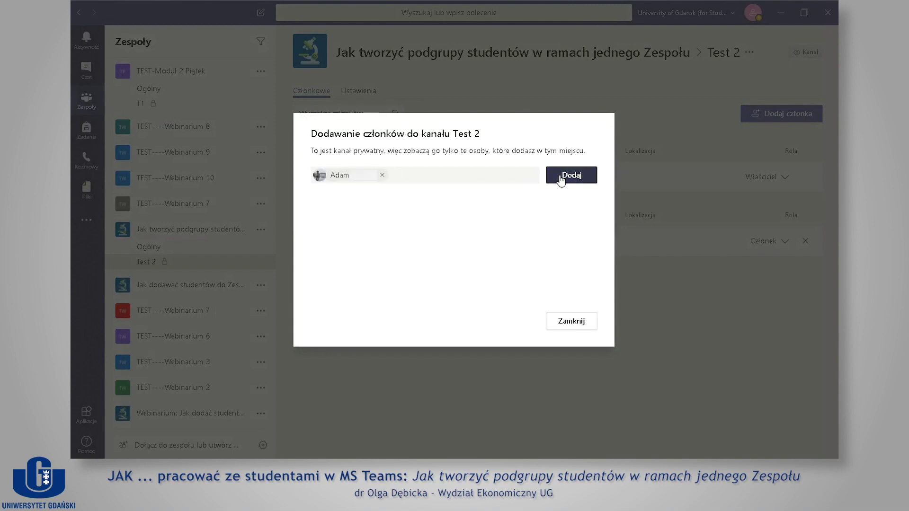
pyautogui.click(557, 184)
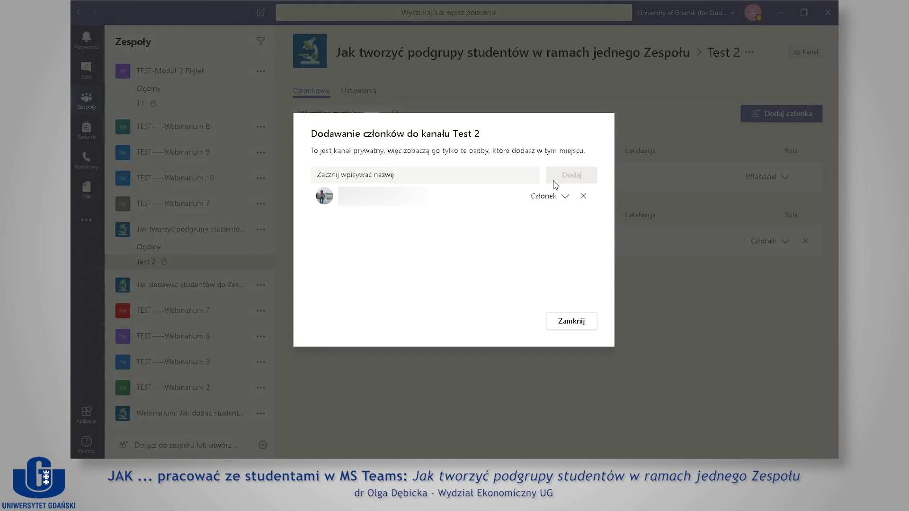
pyautogui.click(563, 324)
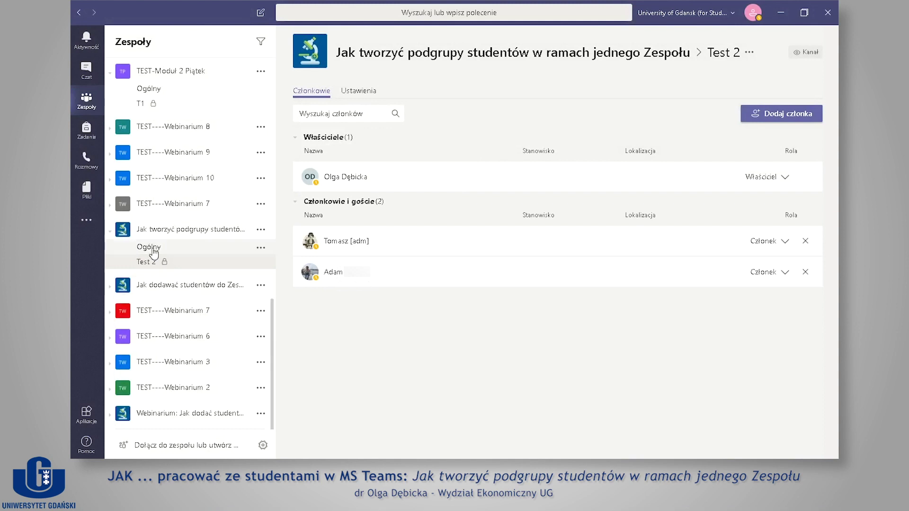
# - Compare the posts page of the Test 2 channel with that of the team's Ogólny channel
pyautogui.click(154, 266)
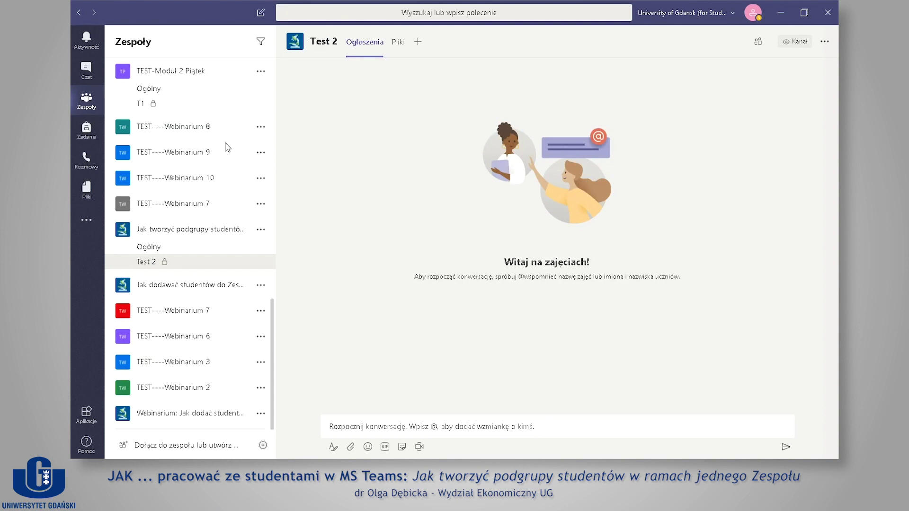
pyautogui.click(154, 247)
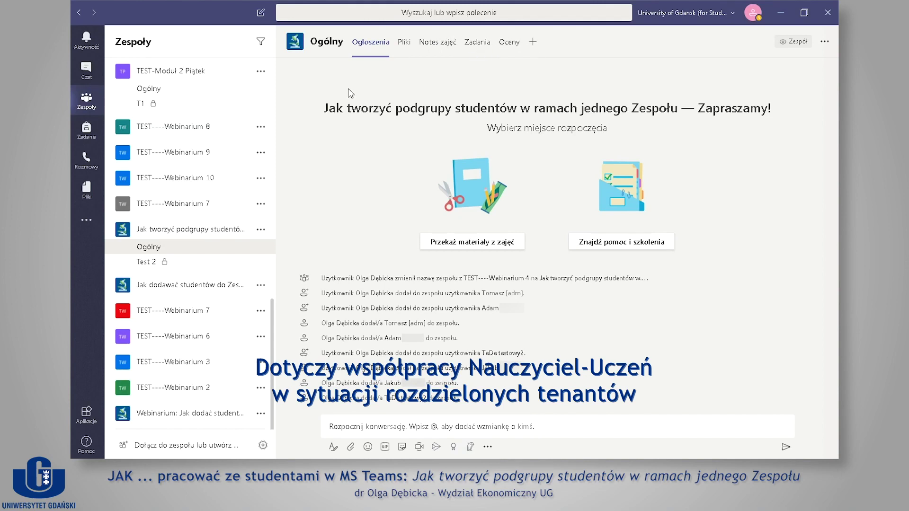
pyautogui.click(164, 264)
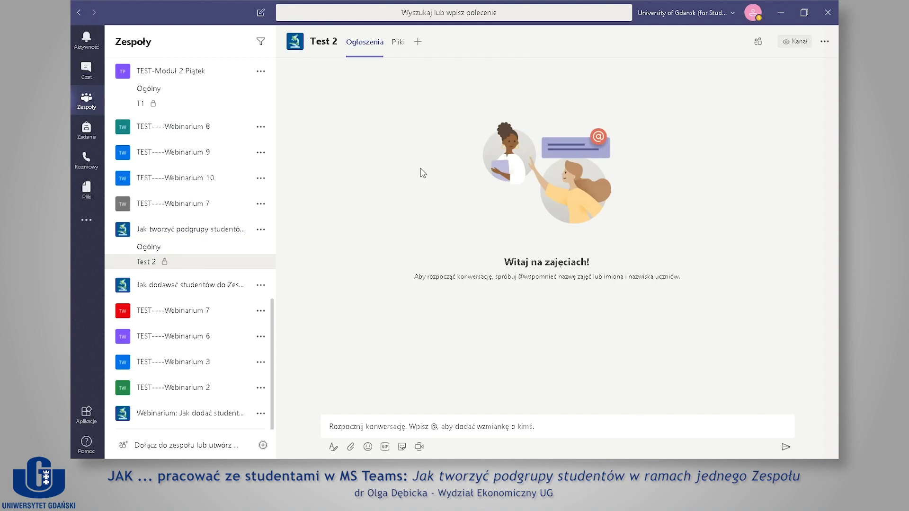
# - Open the Test 2 channel's files and look at the file upload option without choosing a file
pyautogui.click(398, 43)
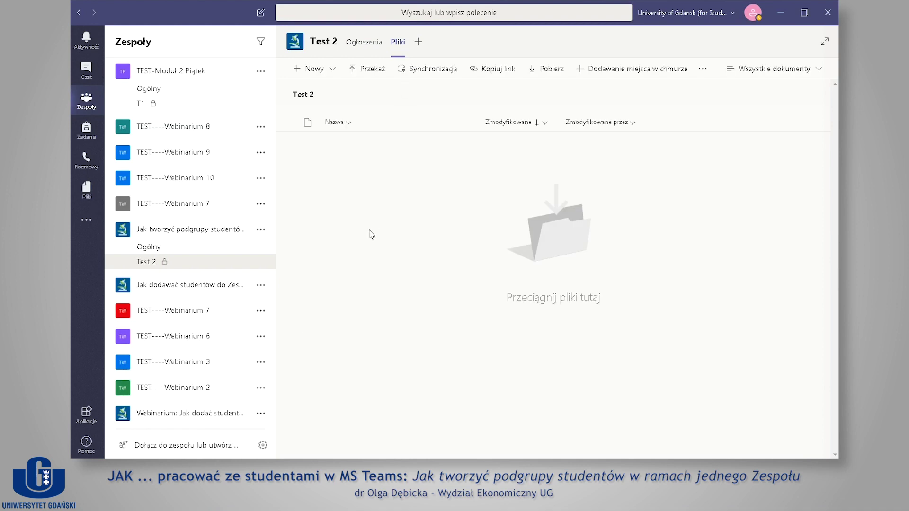
pyautogui.click(373, 72)
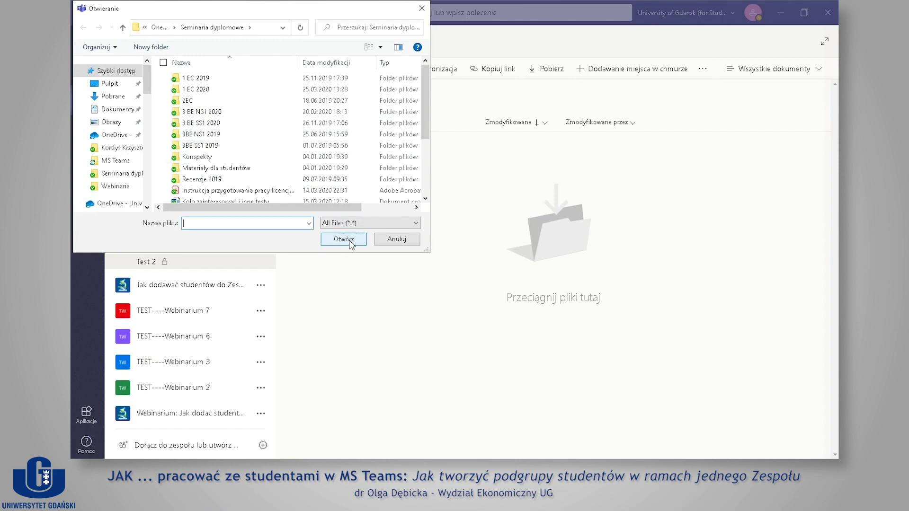
pyautogui.click(396, 239)
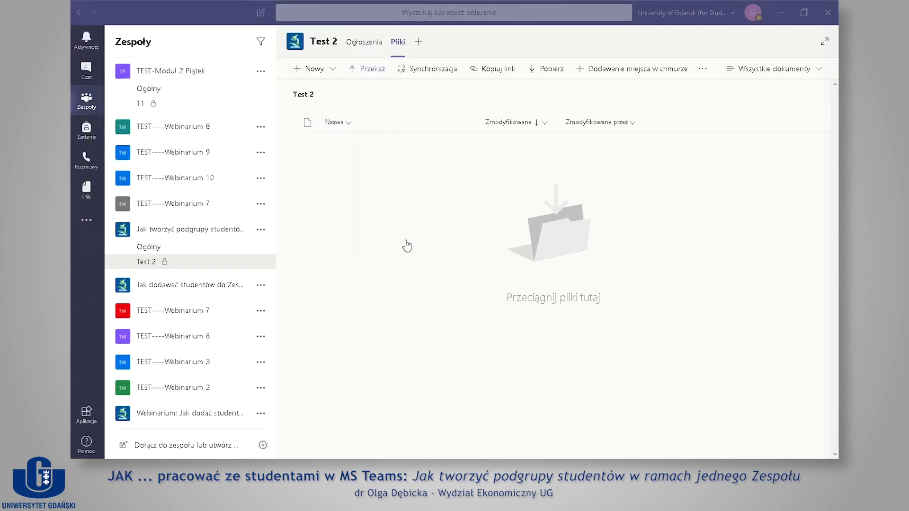
pyautogui.click(350, 123)
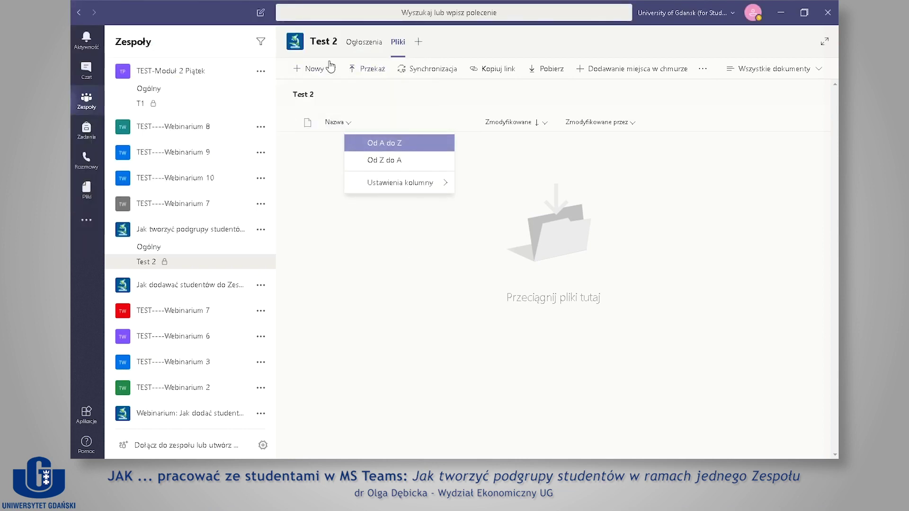
# - Create a PowerPoint presentation named test in the channel's files, apply the blue-and-black Designer layout to its title slide, and return to the files
pyautogui.click(316, 71)
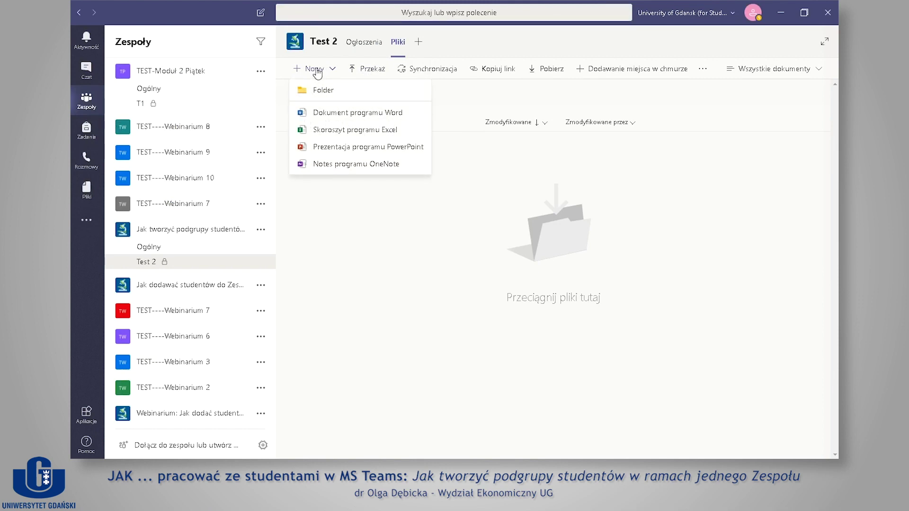
pyautogui.click(327, 149)
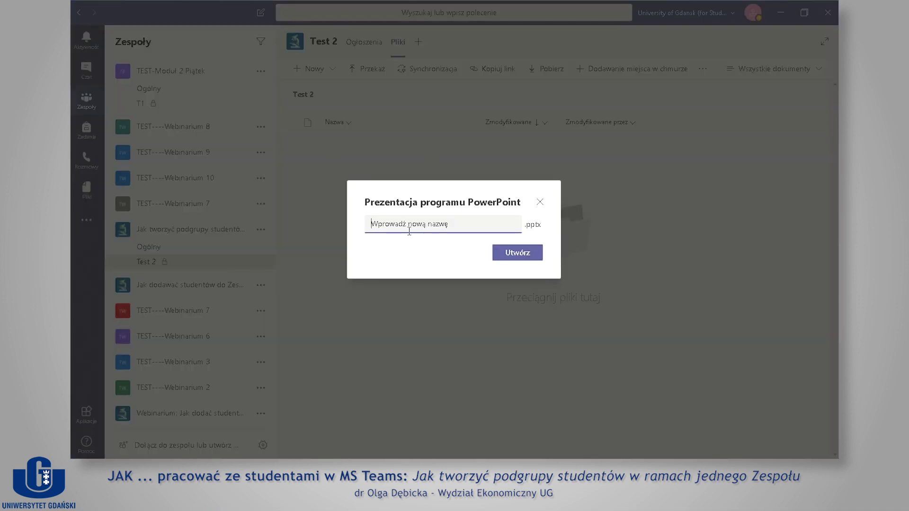
pyautogui.write('test')
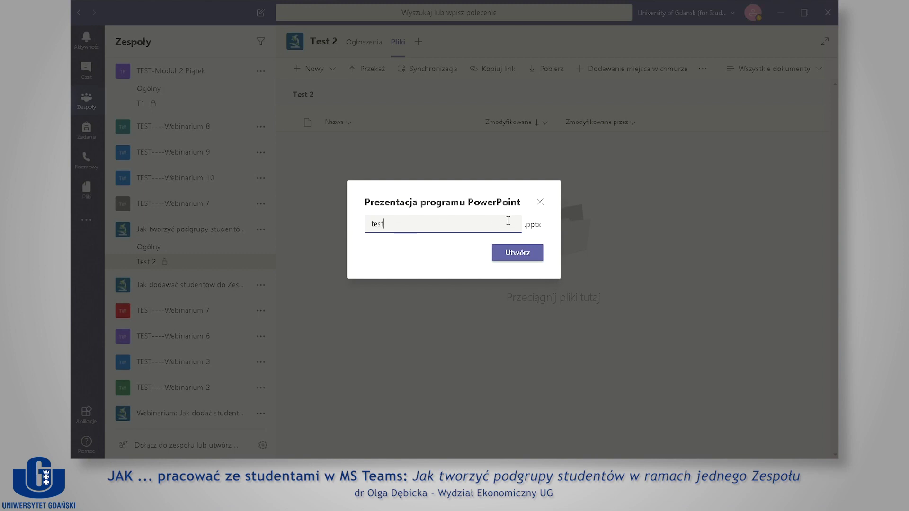
pyautogui.click(510, 256)
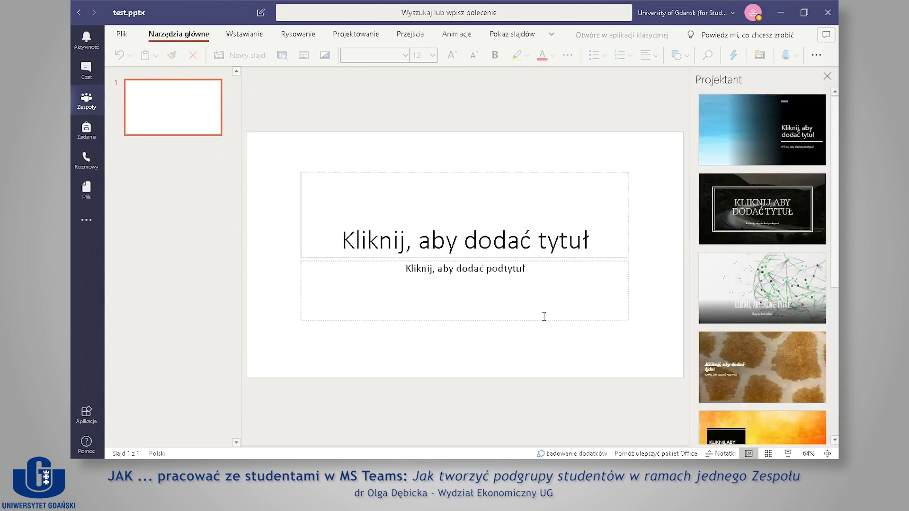
pyautogui.click(765, 119)
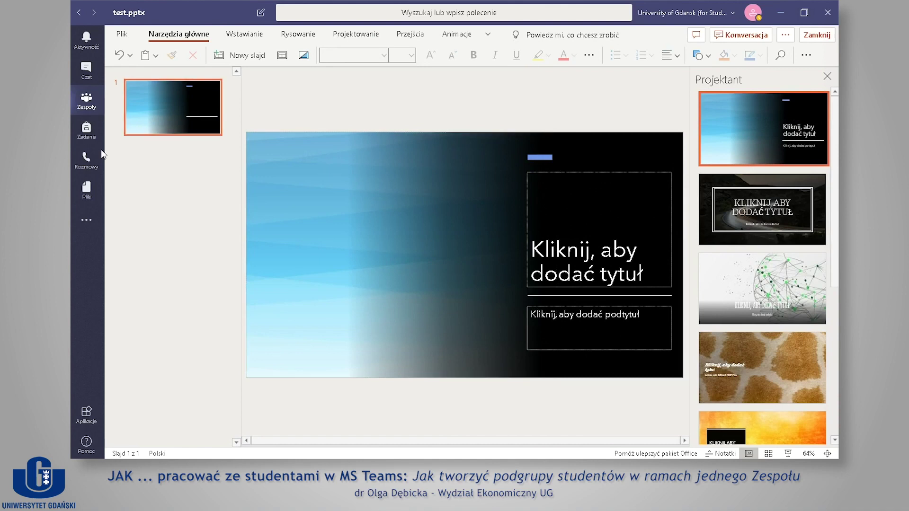
pyautogui.click(88, 102)
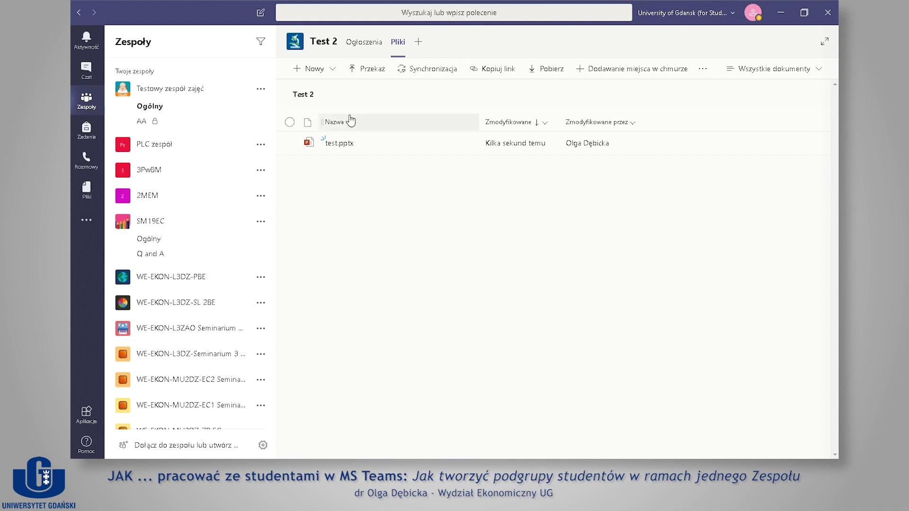
# - Set up a PowerPoint tab for the Test 2 channel with test.pptx as its file
pyautogui.click(419, 43)
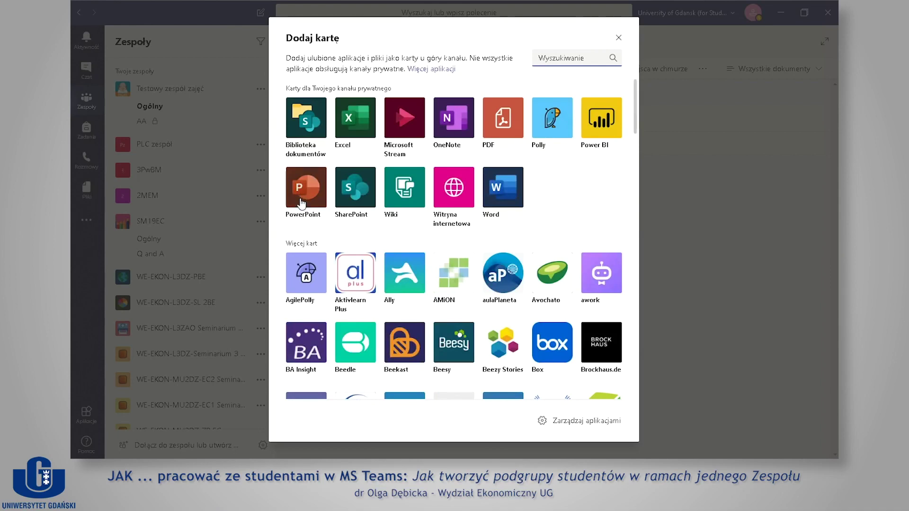
pyautogui.click(310, 188)
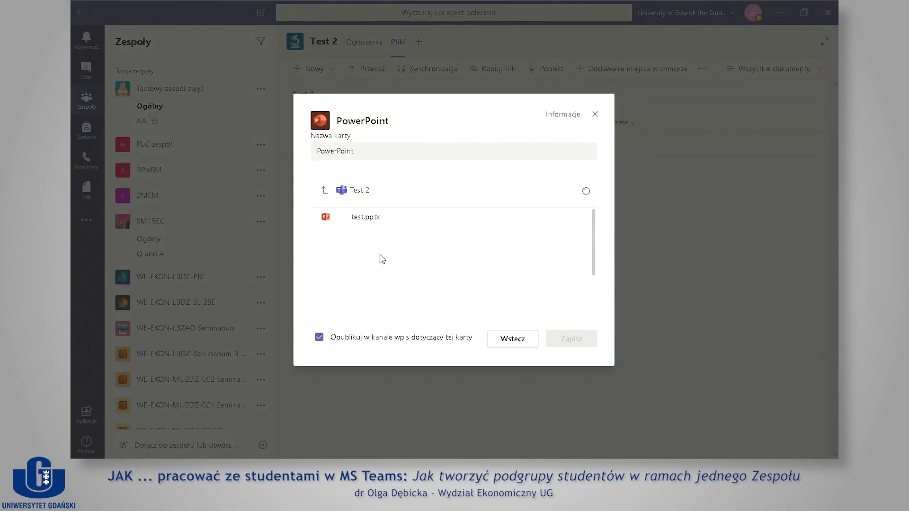
pyautogui.click(378, 219)
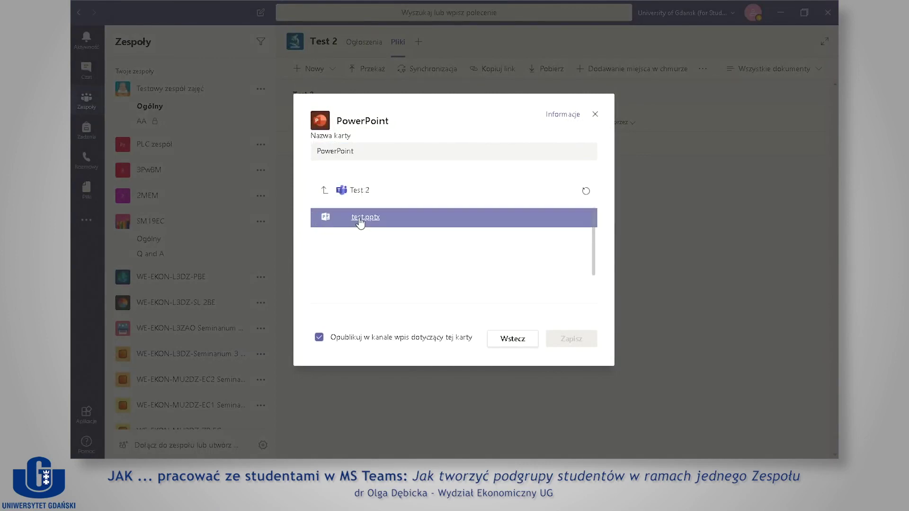
pyautogui.click(365, 257)
pyautogui.click(362, 222)
pyautogui.click(362, 222)
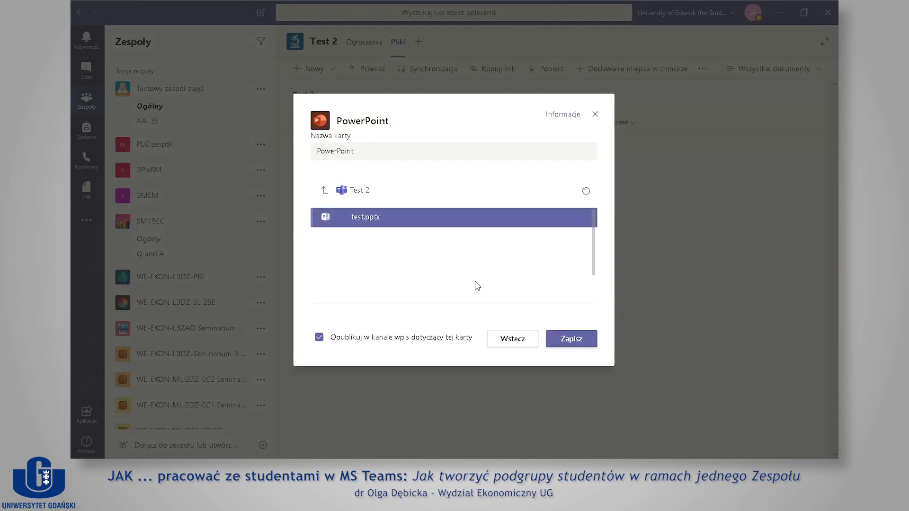